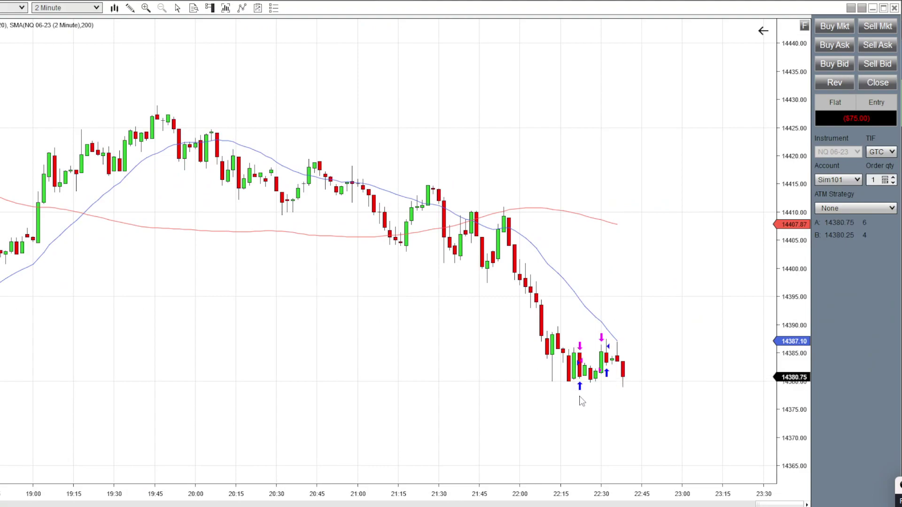
- Sell one NQ contract with a limit order at the market price of 14381.75
right_click(638, 418)
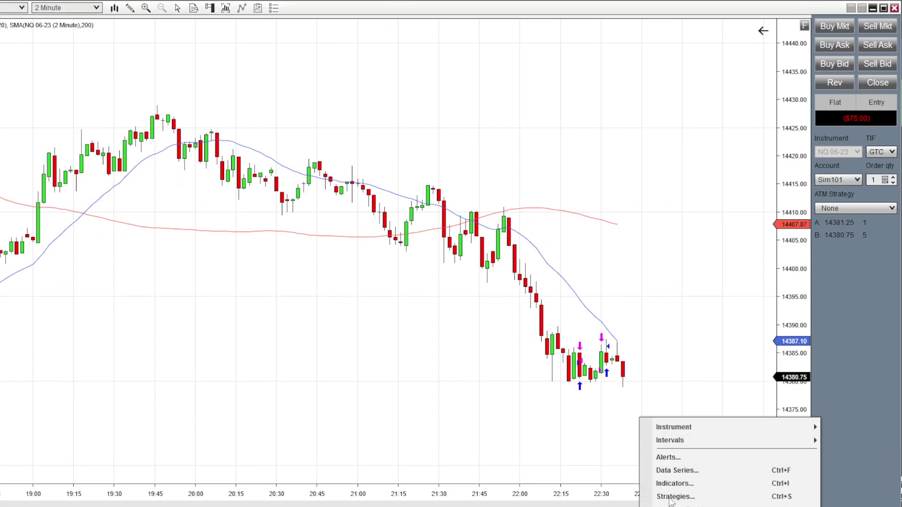
click(676, 315)
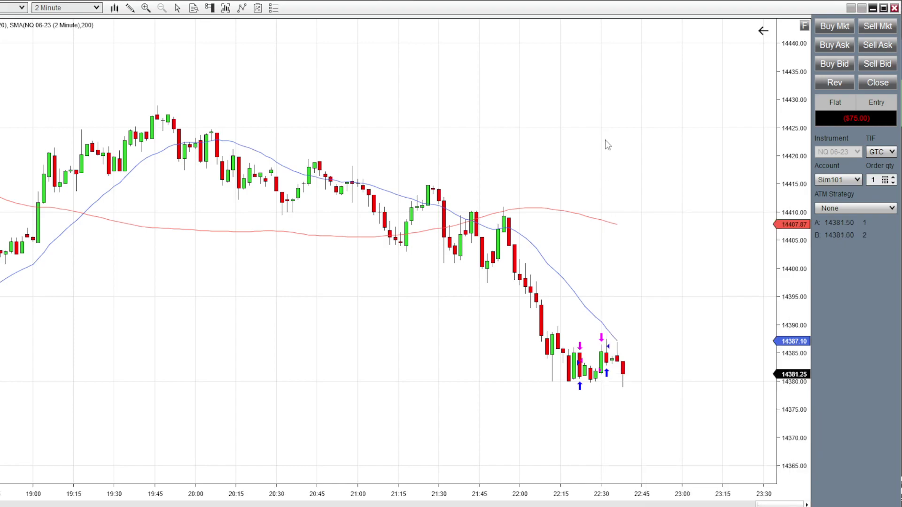
right_click(606, 144)
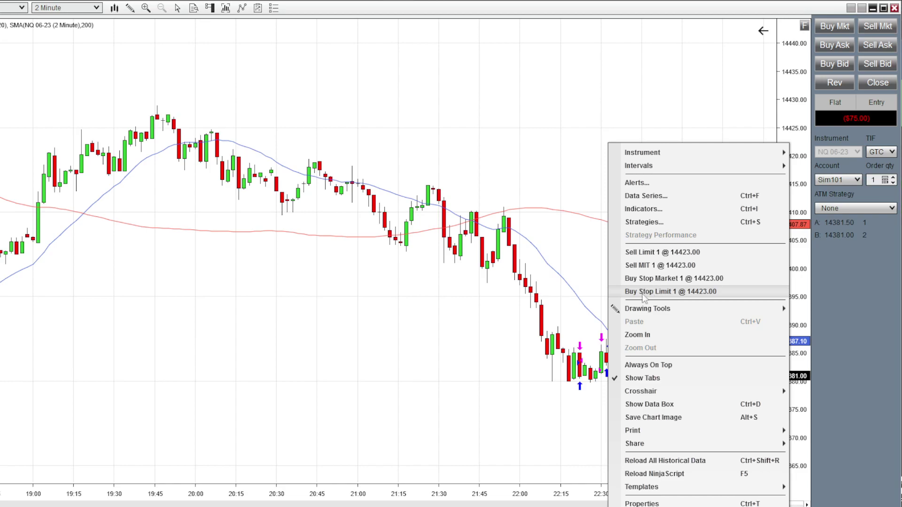
click(591, 308)
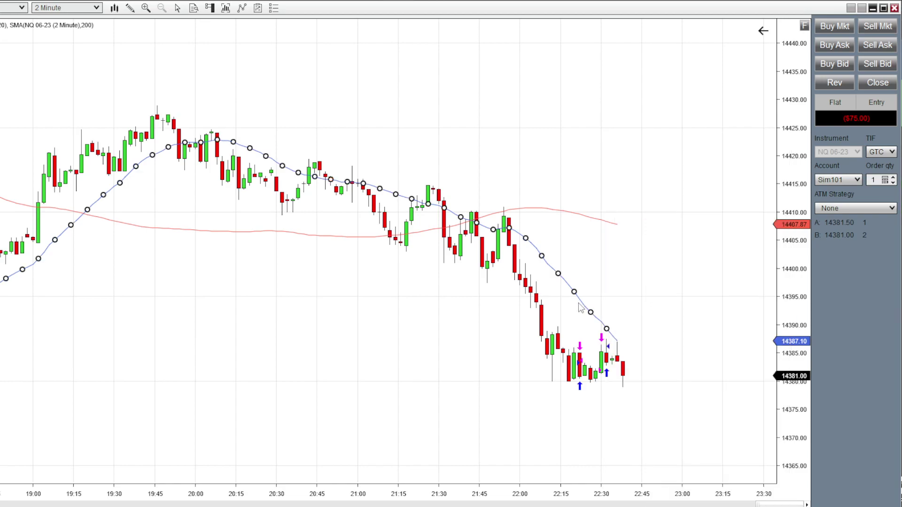
right_click(634, 375)
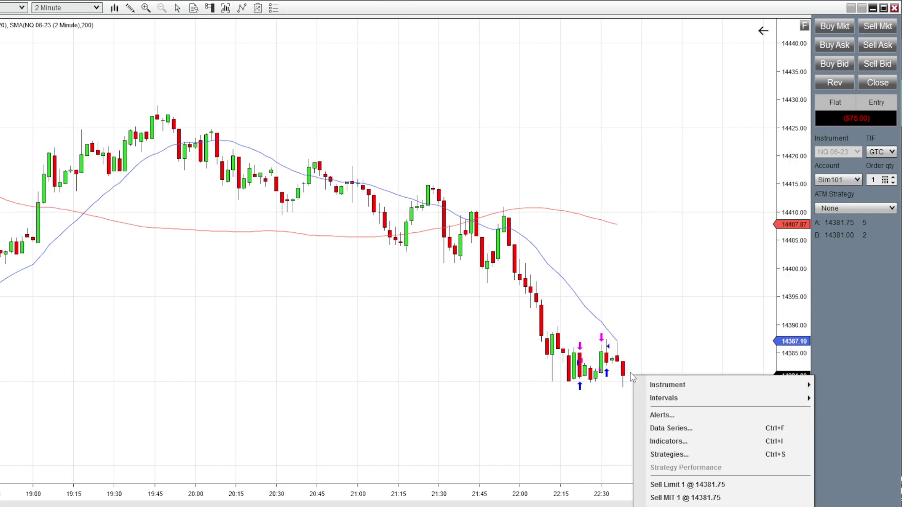
click(676, 485)
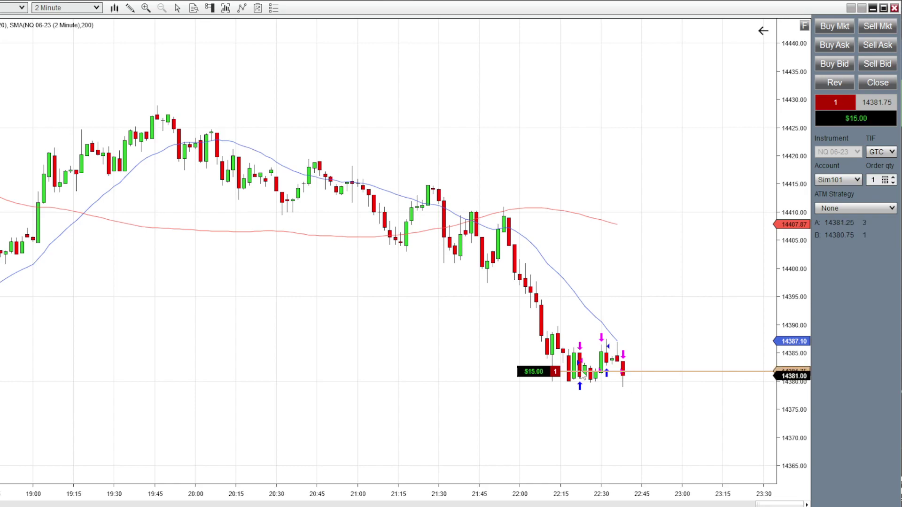
right_click(621, 398)
click(600, 427)
right_click(625, 421)
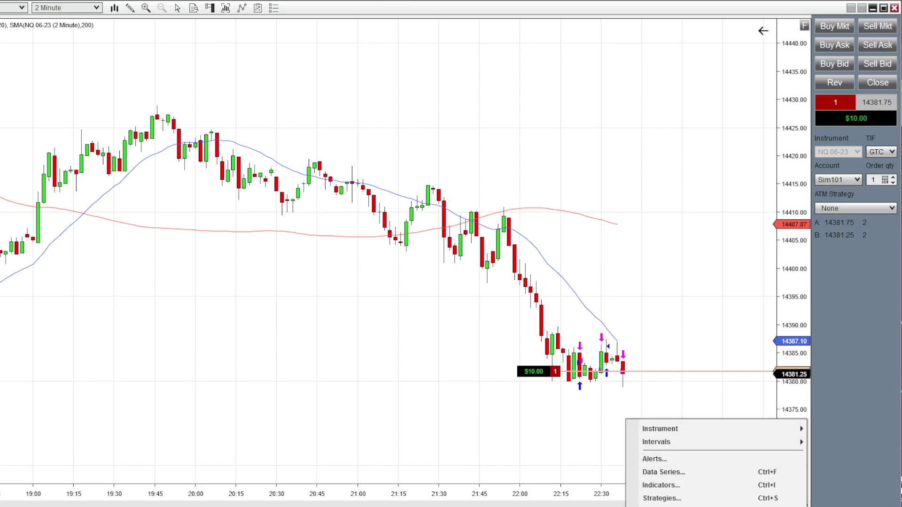
click(667, 505)
right_click(643, 277)
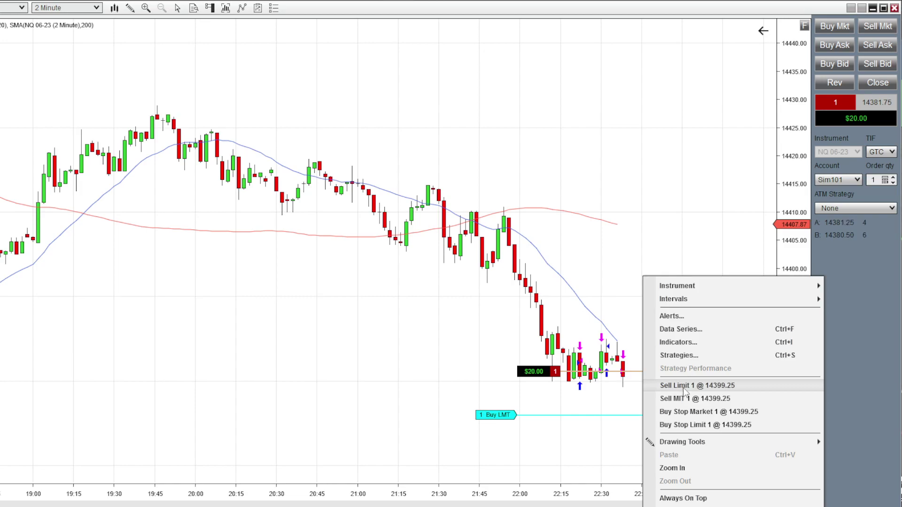
click(701, 411)
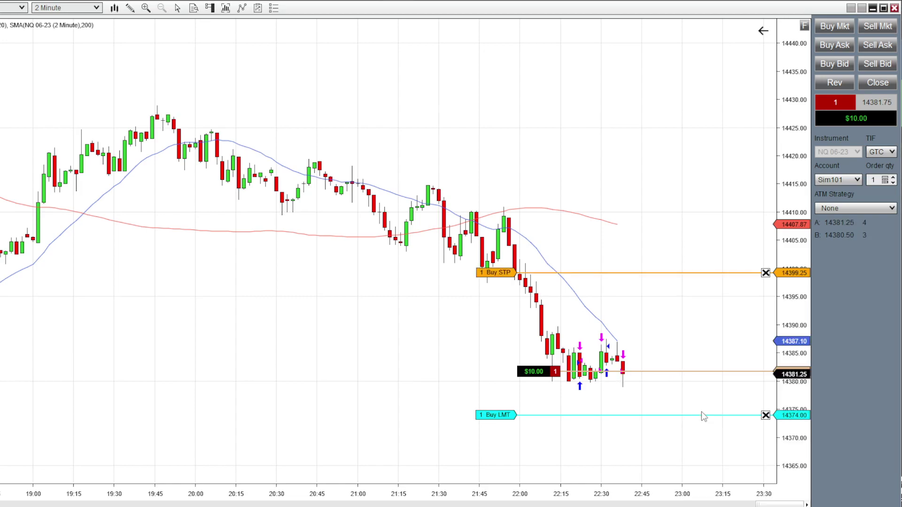
drag(502, 275, 502, 314)
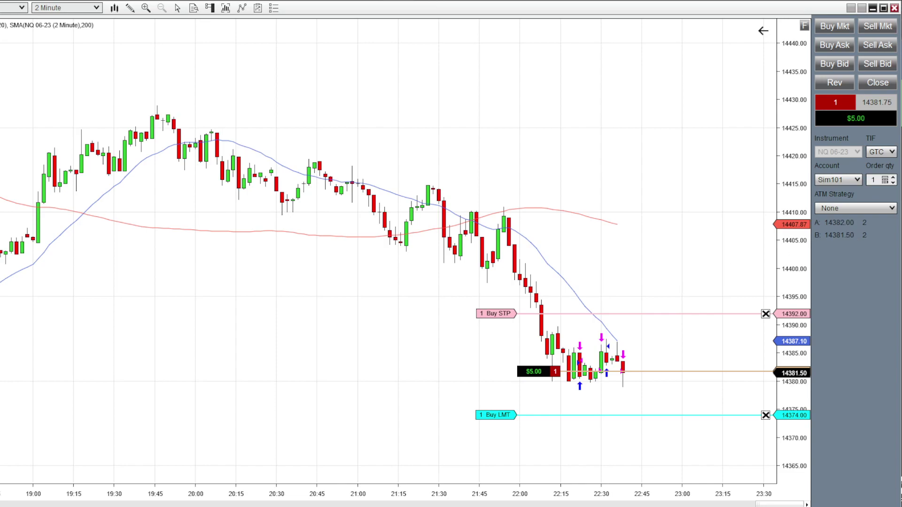
click(765, 314)
click(765, 415)
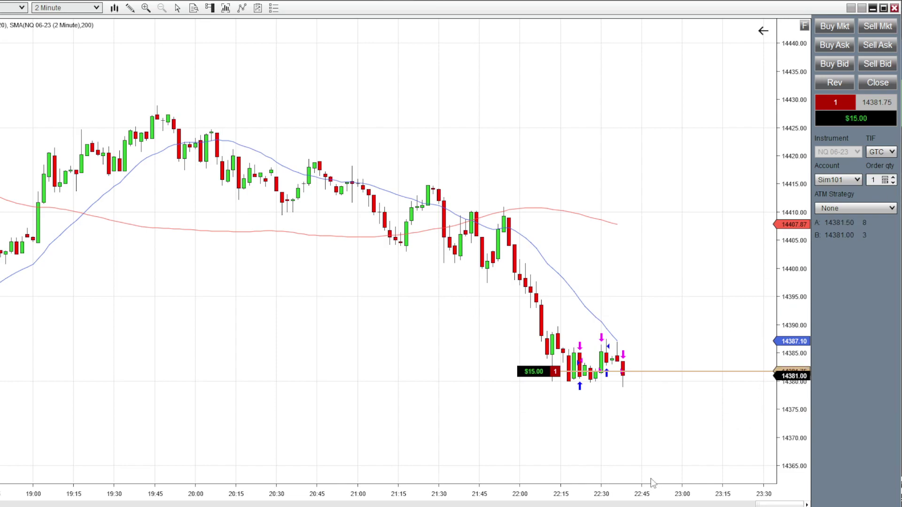
- Select the ATM 1 bracket strategy and buy NQ at market with it
right_click(632, 349)
click(868, 209)
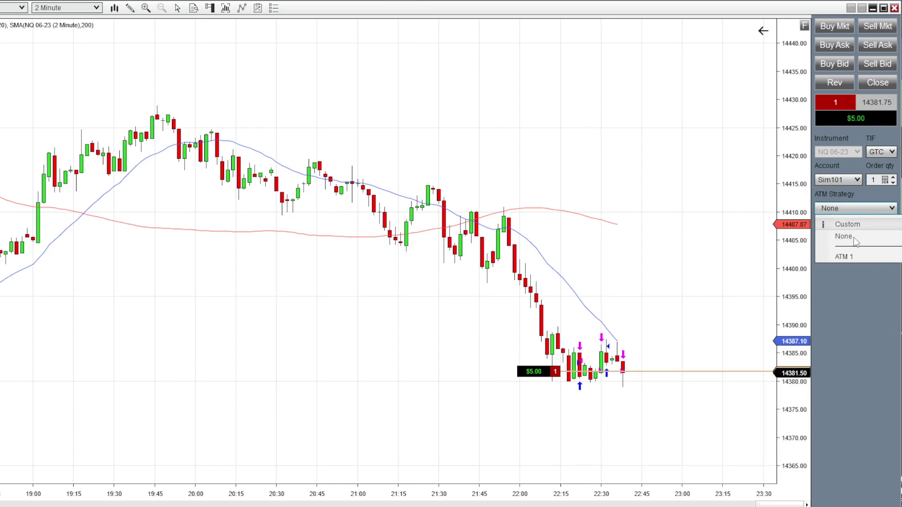
click(848, 224)
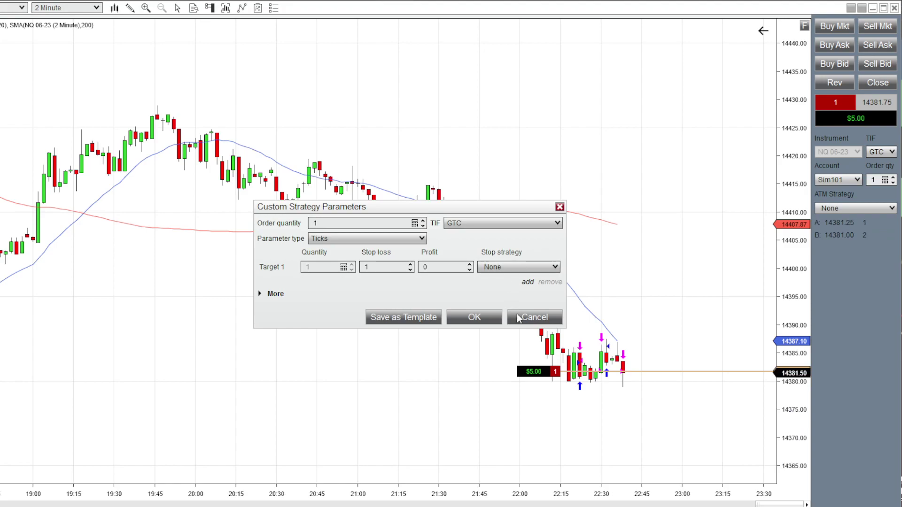
click(535, 317)
click(830, 210)
click(840, 256)
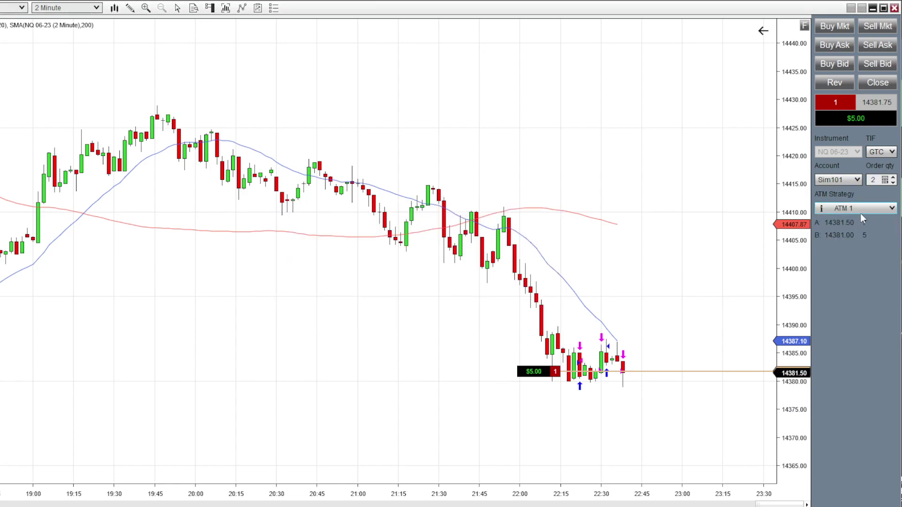
click(835, 27)
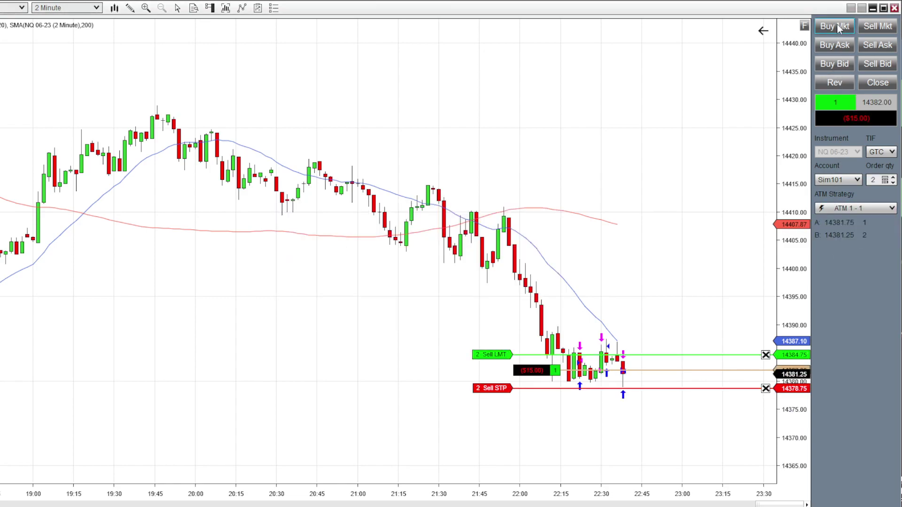
- Lower the stop to 14374.25 and raise the profit target to 14393.00, plus one tick
drag(493, 390, 491, 413)
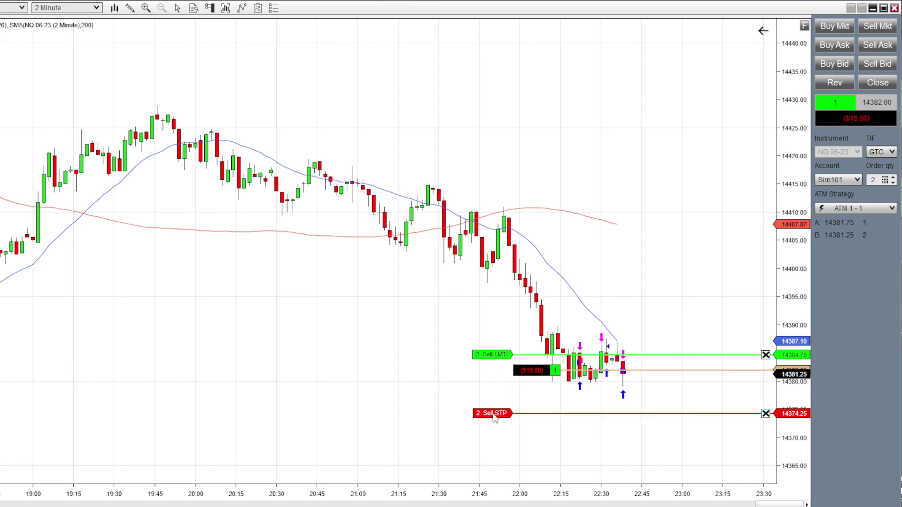
drag(491, 356, 490, 308)
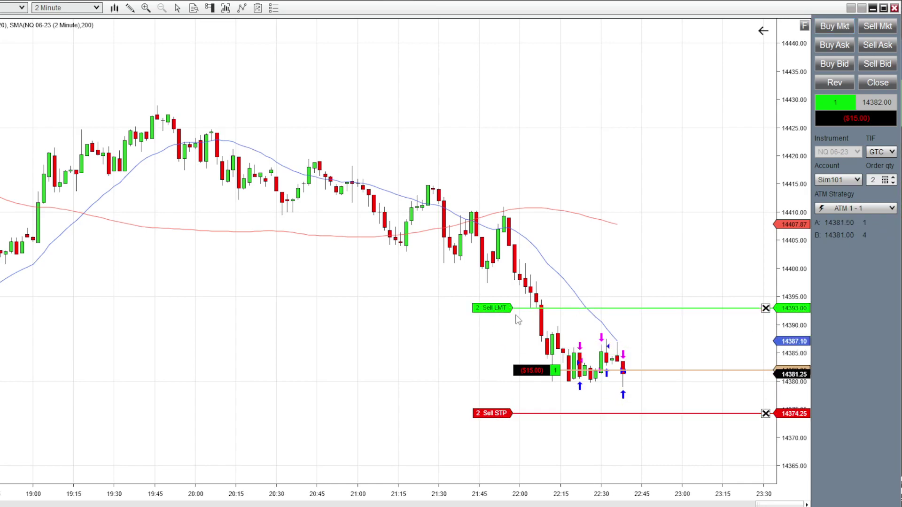
right_click(501, 312)
mouse_move(566, 325)
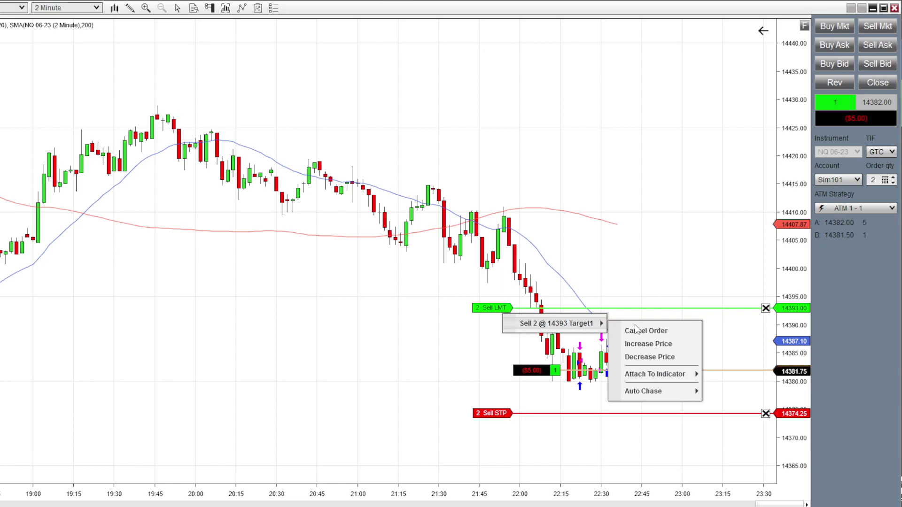
click(670, 345)
- Move the target to 14390.50 and the stop to 14376.00, then cancel both and go flat
drag(496, 316, 497, 328)
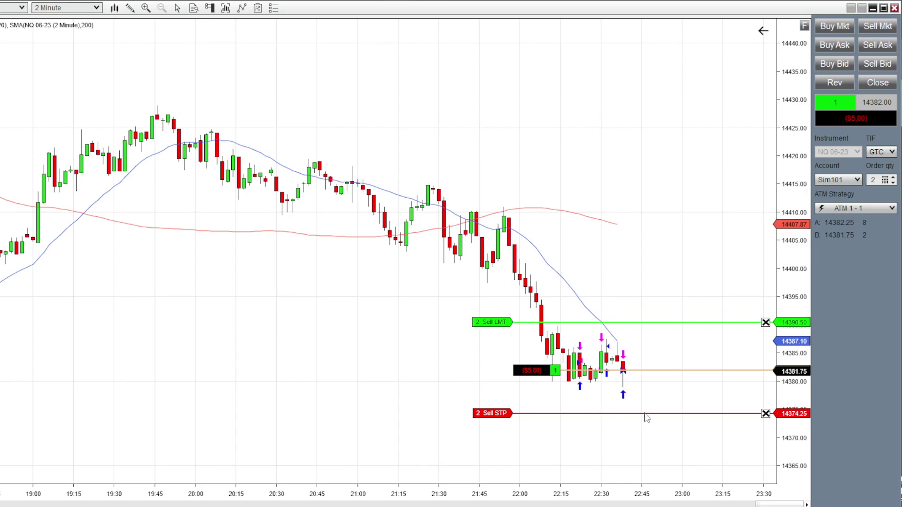
drag(492, 413, 493, 404)
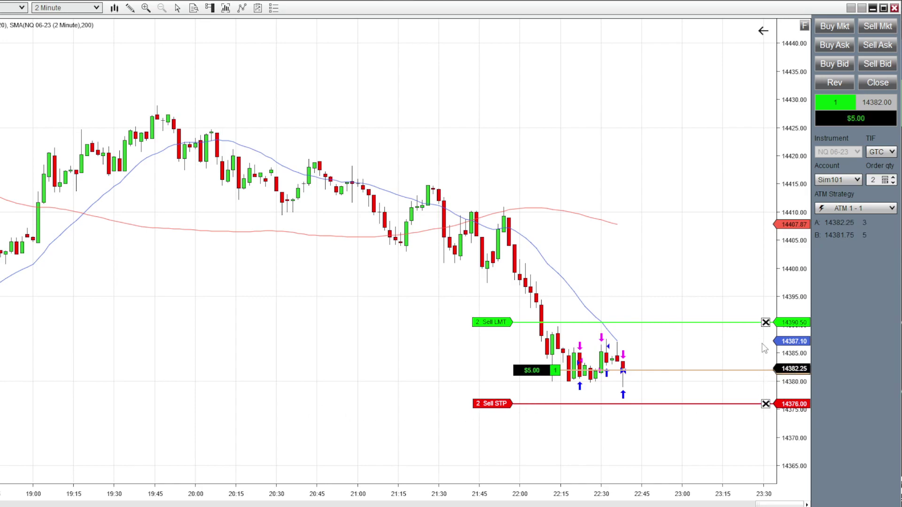
click(765, 323)
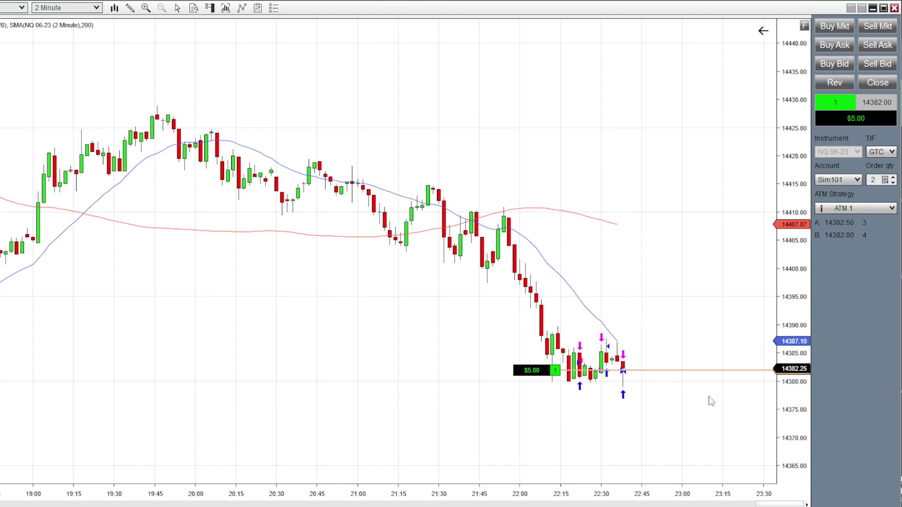
click(877, 83)
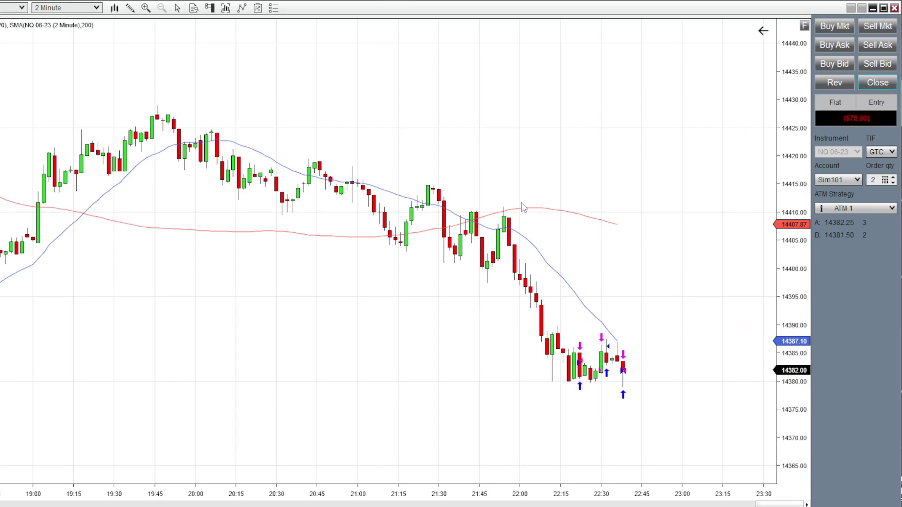
right_click(625, 334)
right_click(647, 198)
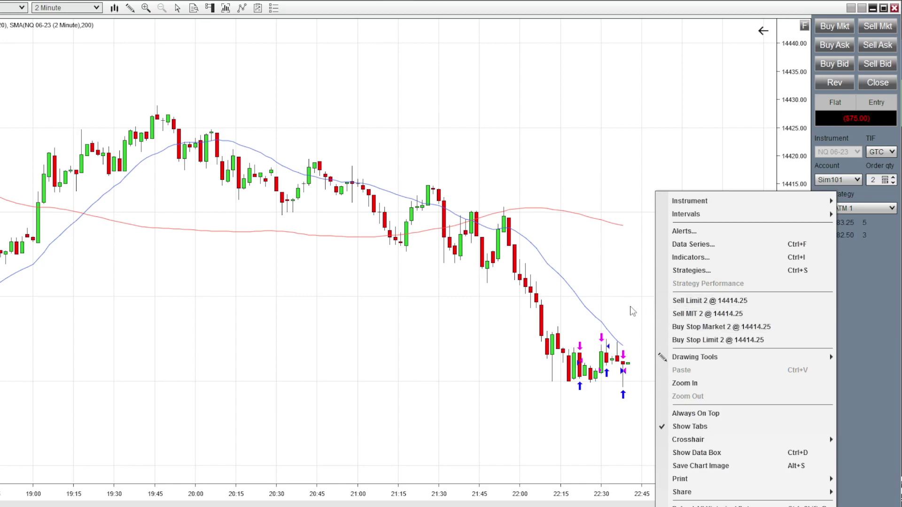
click(596, 244)
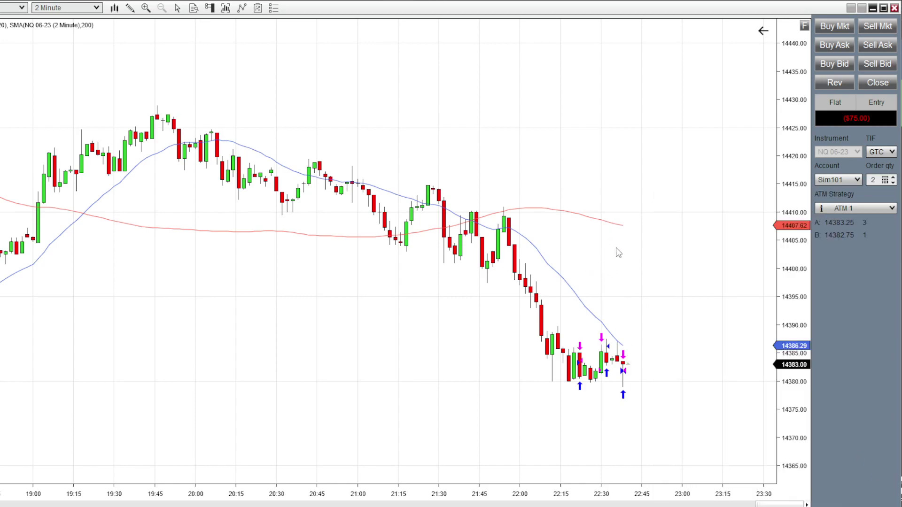
right_click(617, 249)
click(599, 259)
right_click(638, 364)
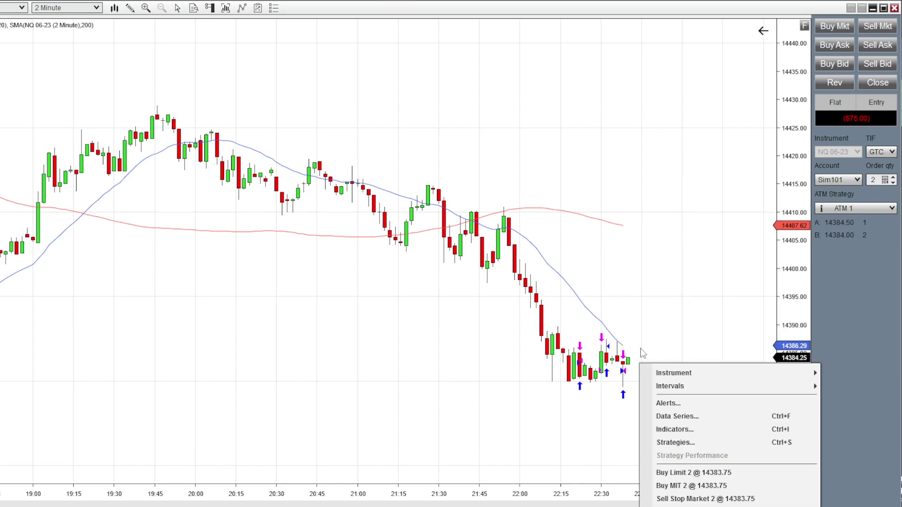
click(637, 339)
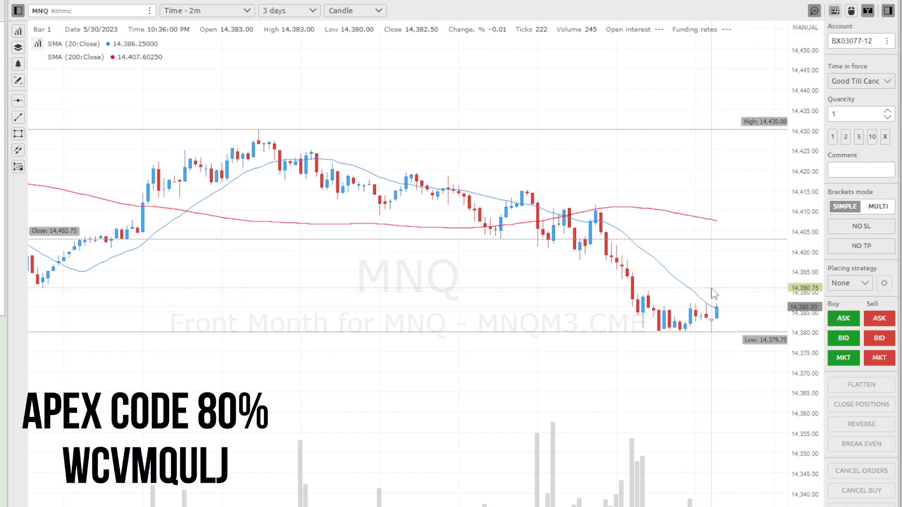
- Enable chart trading and place a one-contract MNQ buy limit at 14,374.25
click(850, 10)
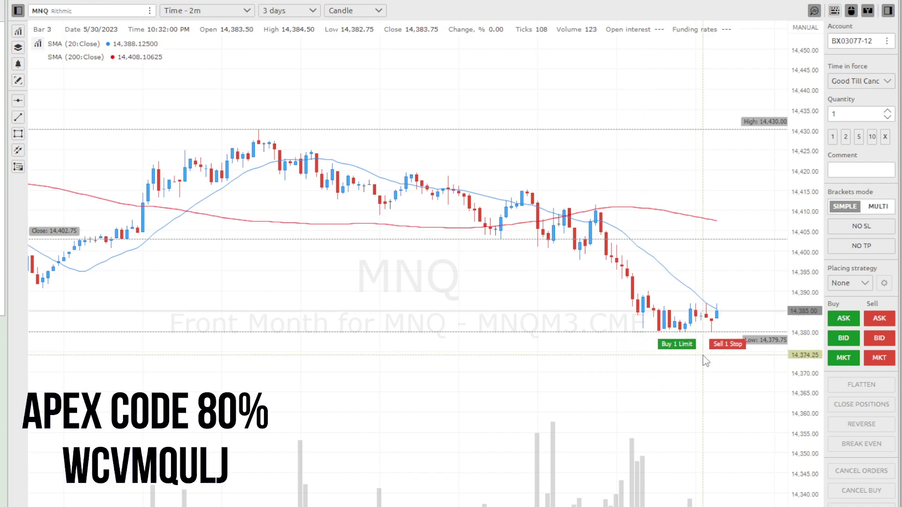
click(676, 344)
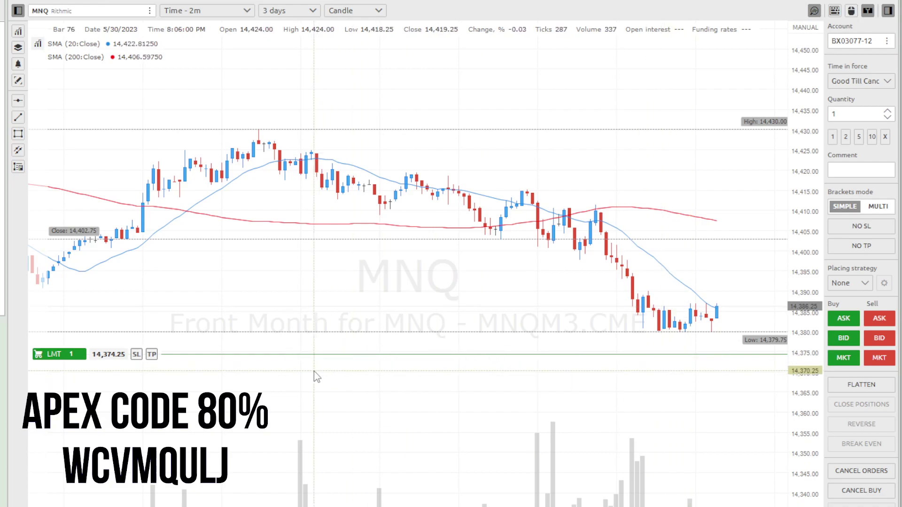
- Add a one-contract MNQ buy stop at 14,388.00 and zoom the time axis in
mouse_move(712, 306)
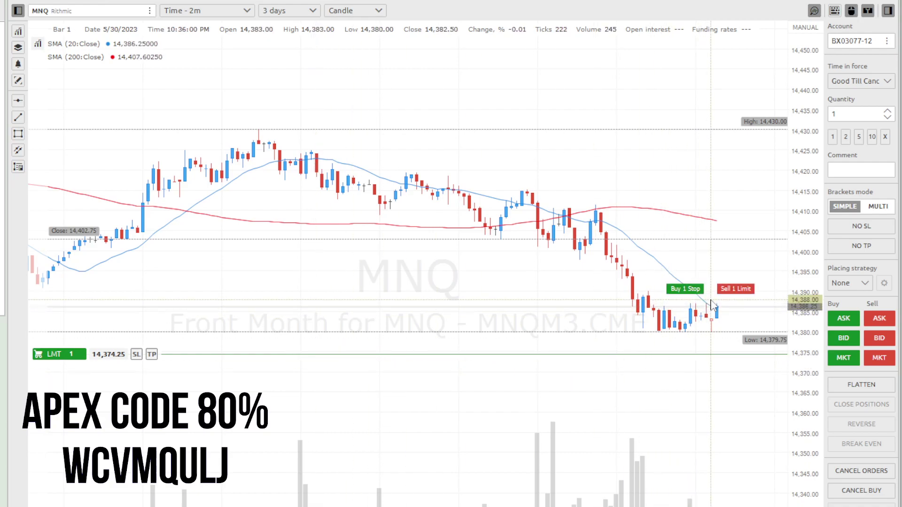
click(685, 288)
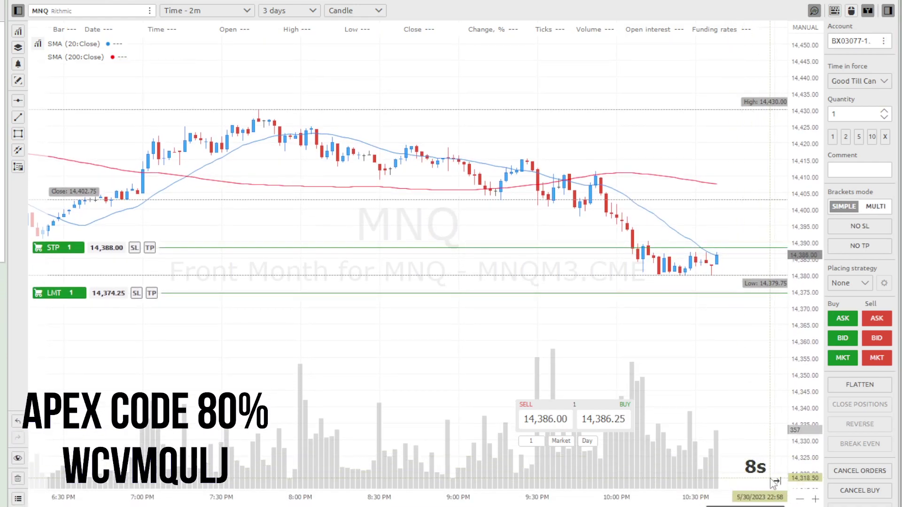
scroll(719, 423, up, 1)
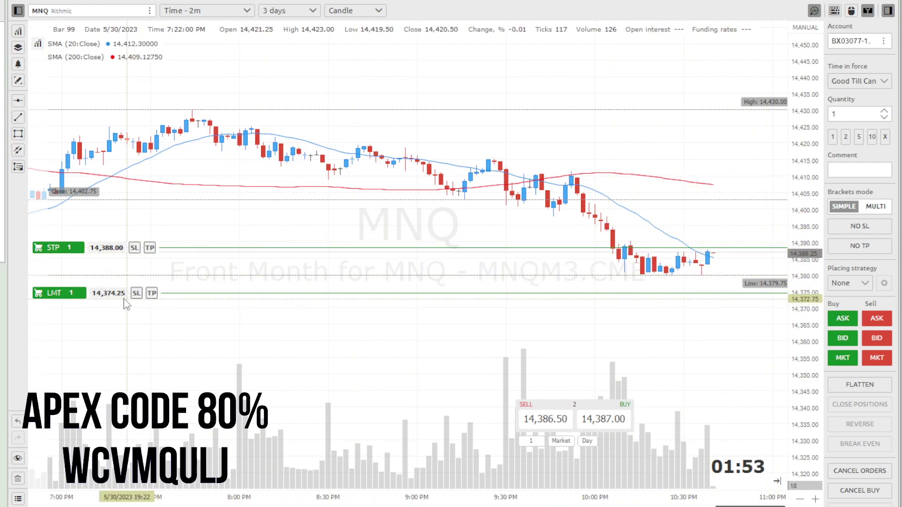
- Cancel the LMT 1 buy limit order at 14,374.25
click(175, 293)
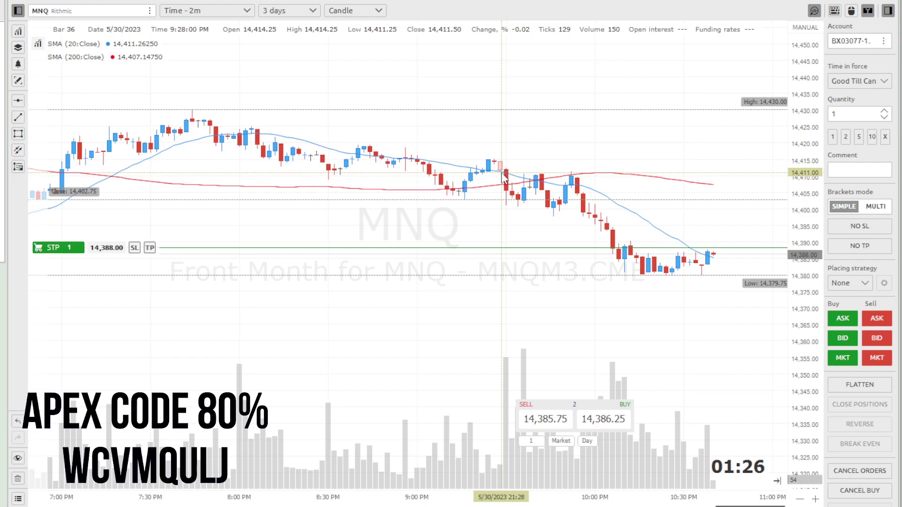
mouse_move(46, 247)
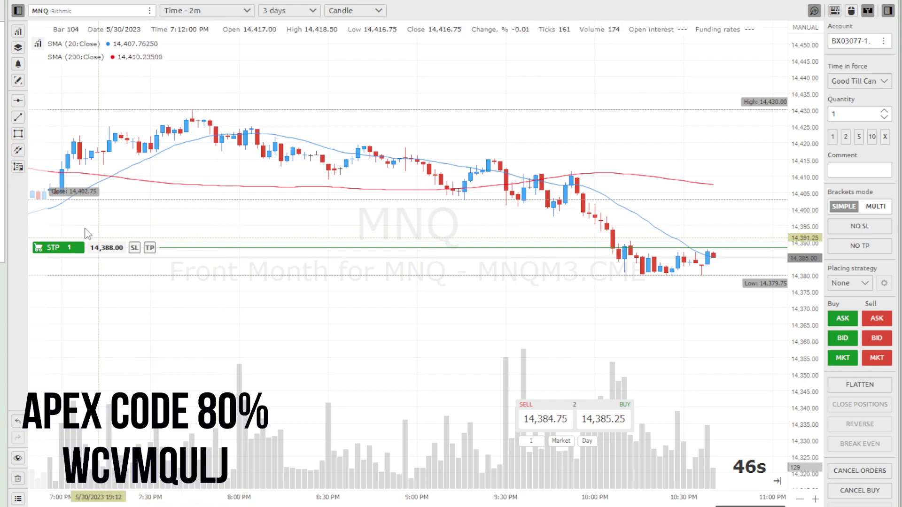
- Cancel the STP 1 buy stop order at 14,388.00
click(79, 247)
mouse_move(606, 266)
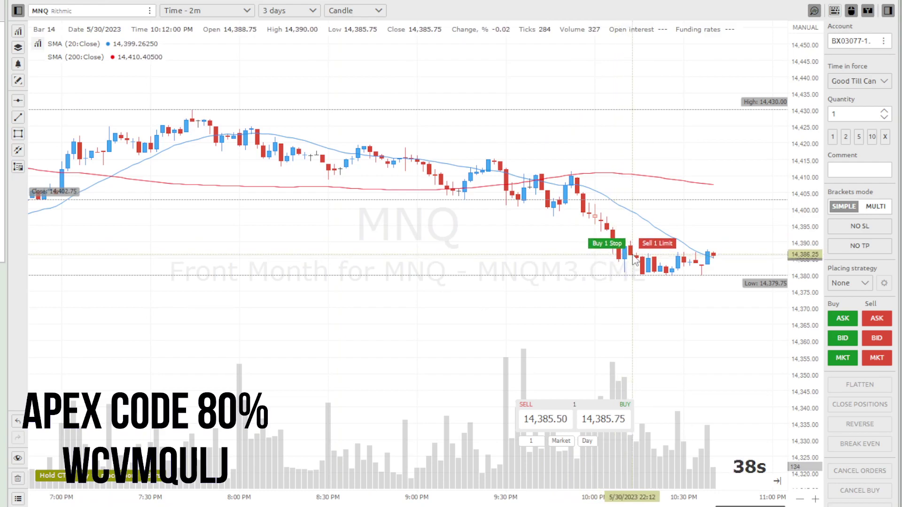
click(606, 243)
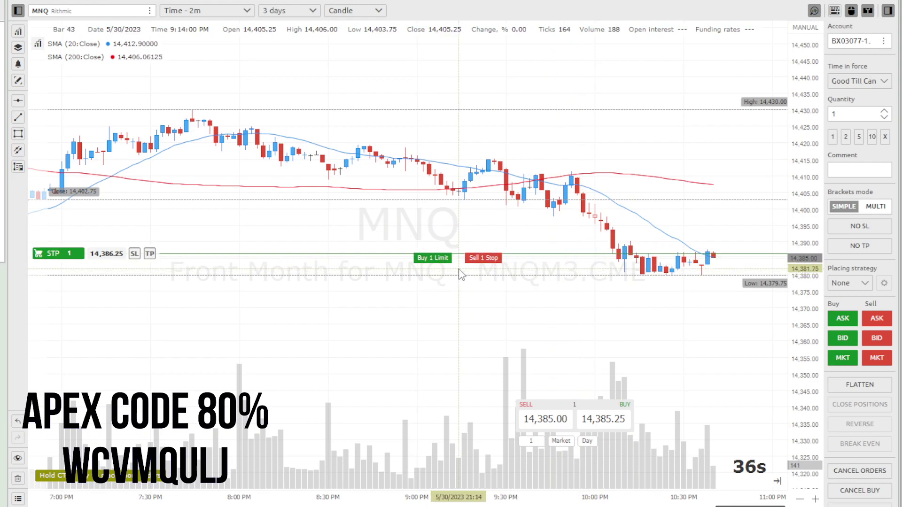
drag(540, 258, 148, 263)
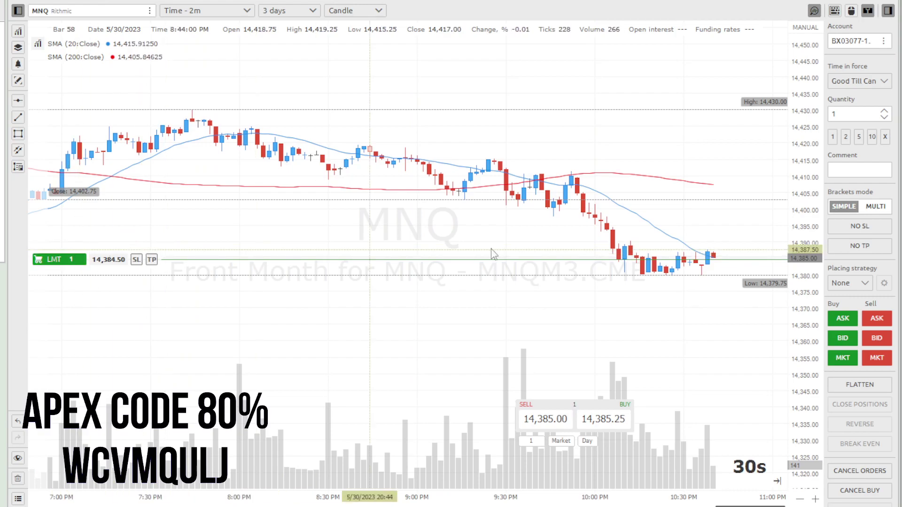
click(83, 259)
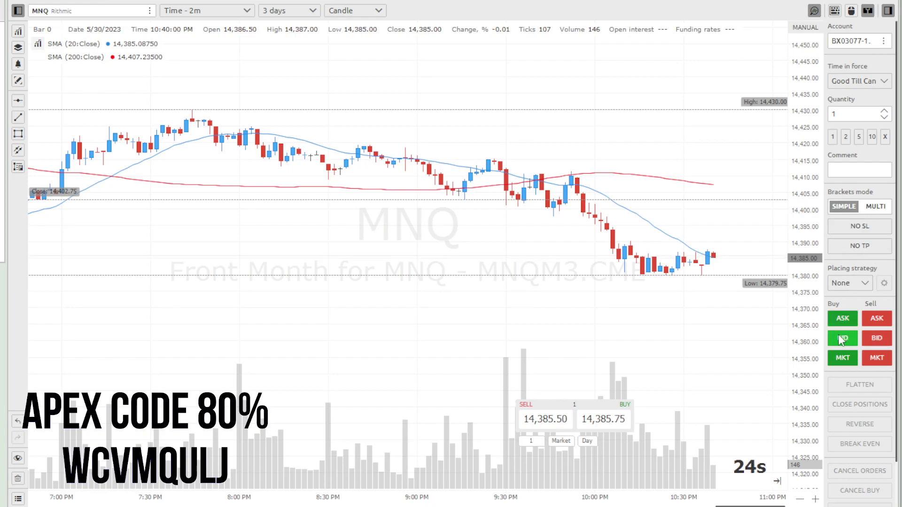
- Buy one MNQ contract at market (14,385.75), add a 14,394.50 take-profit, and remove the 14,374.75 stop
click(842, 358)
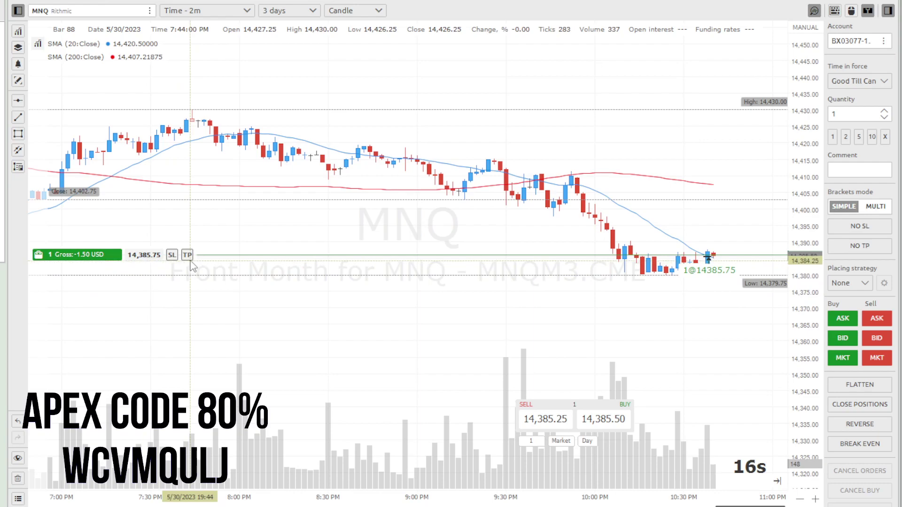
drag(188, 254, 171, 292)
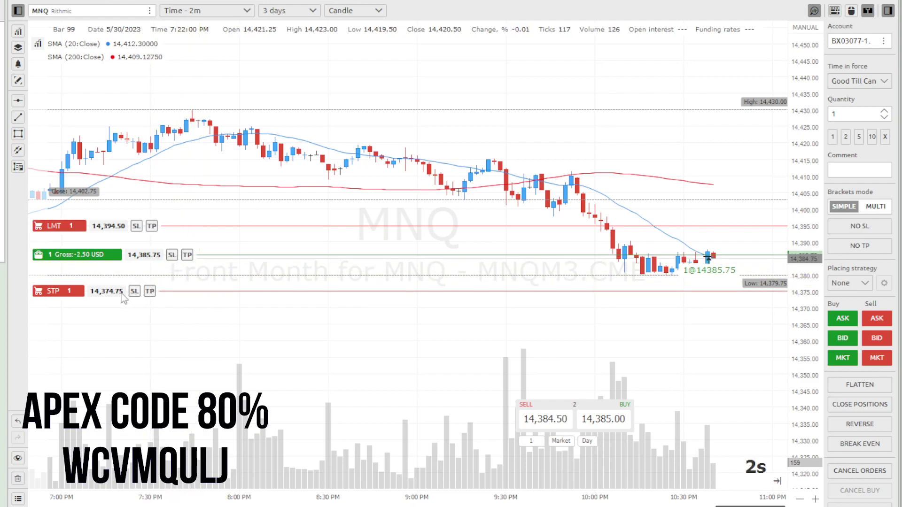
click(80, 291)
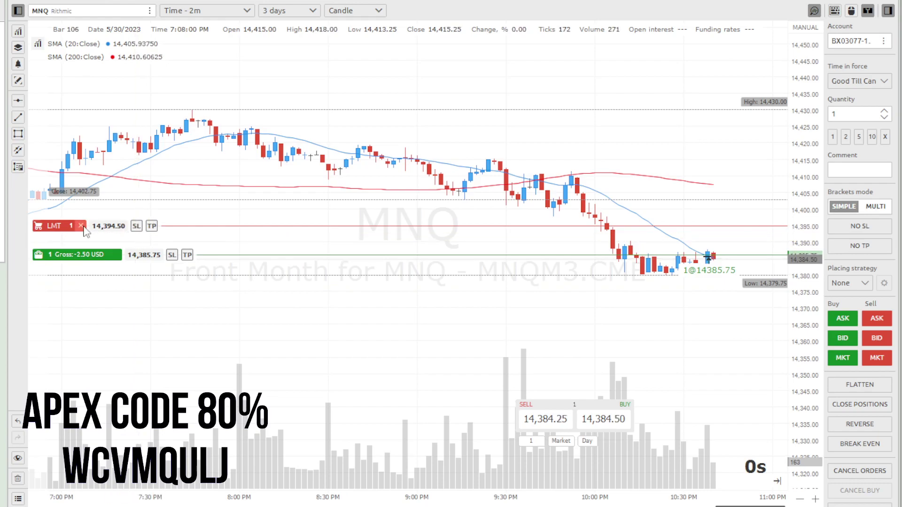
- Remove the 14,394.50 take-profit limit so the long has no bracket orders
click(81, 226)
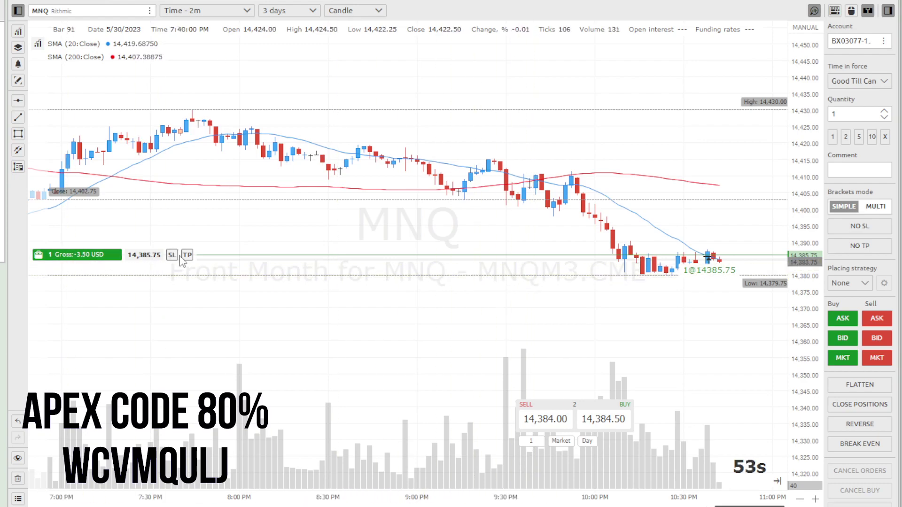
mouse_move(118, 259)
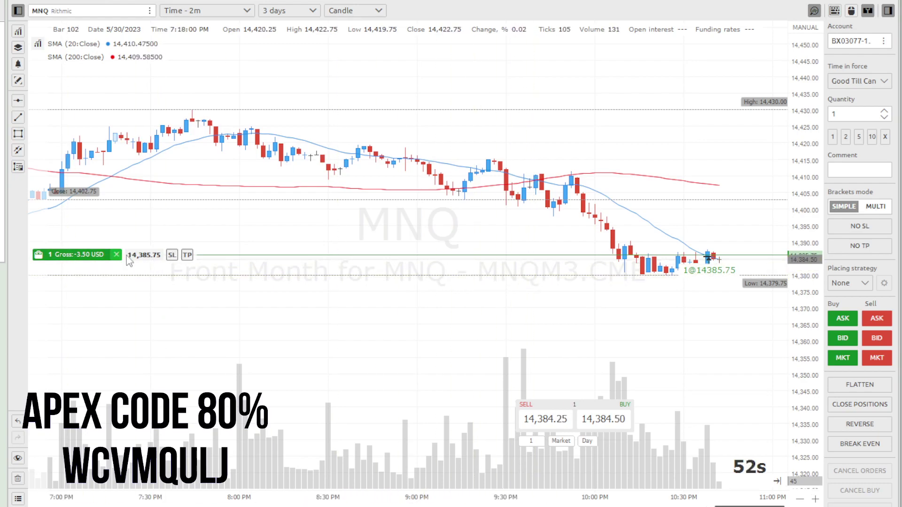
mouse_move(374, 303)
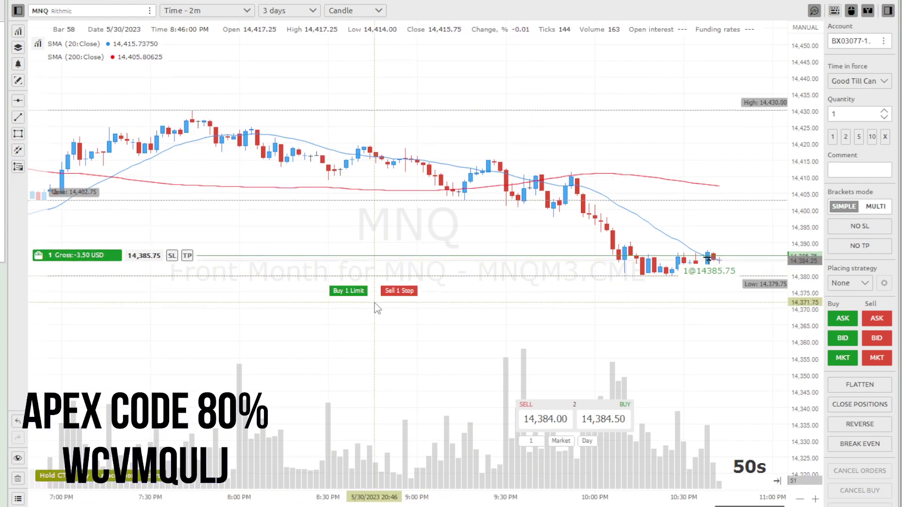
mouse_move(684, 294)
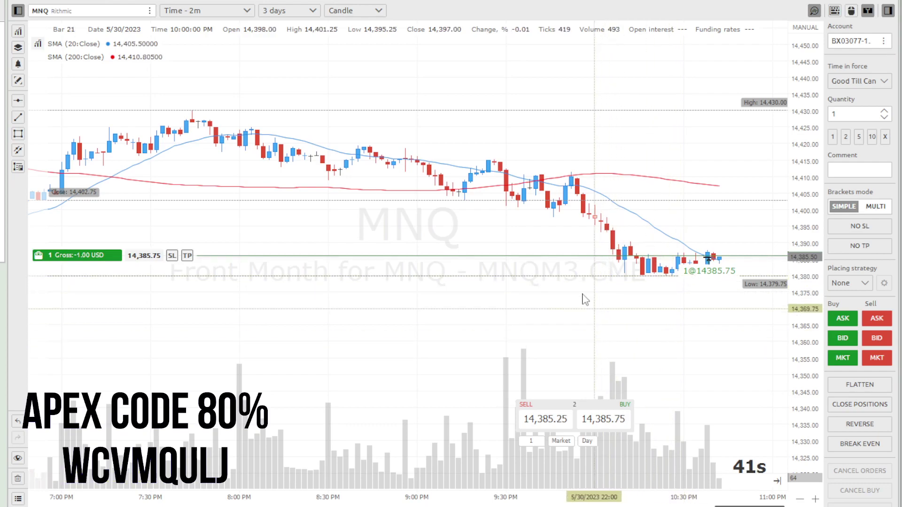
click(495, 160)
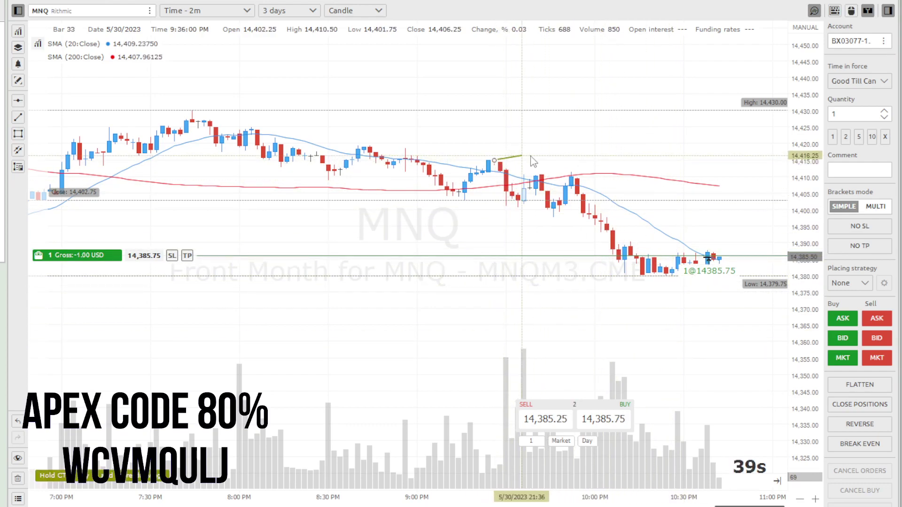
click(722, 257)
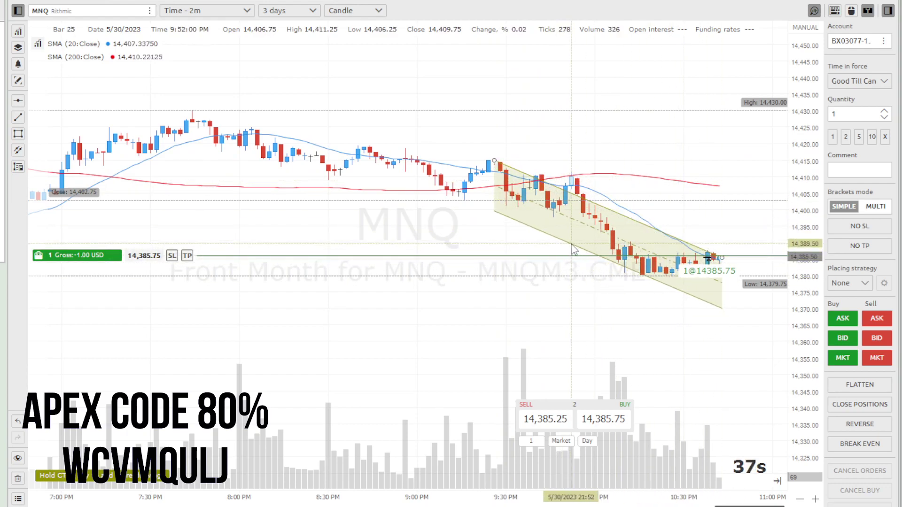
click(571, 249)
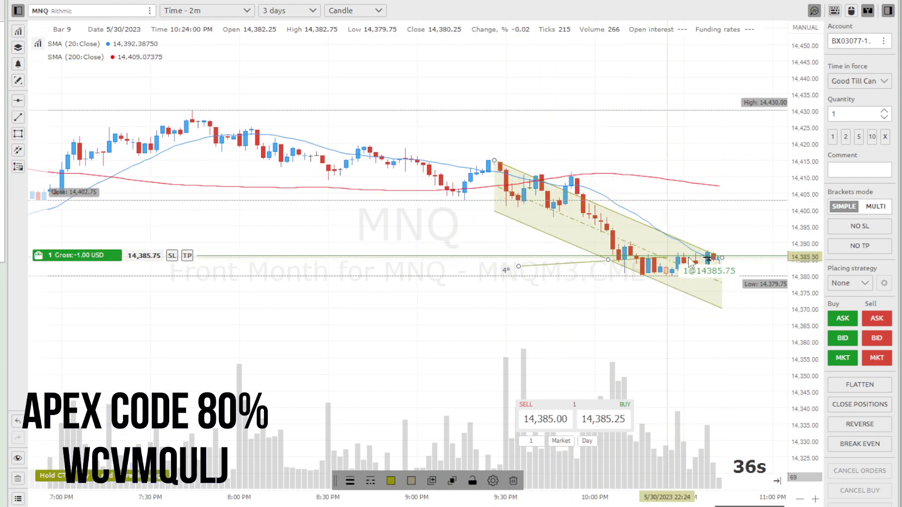
click(519, 267)
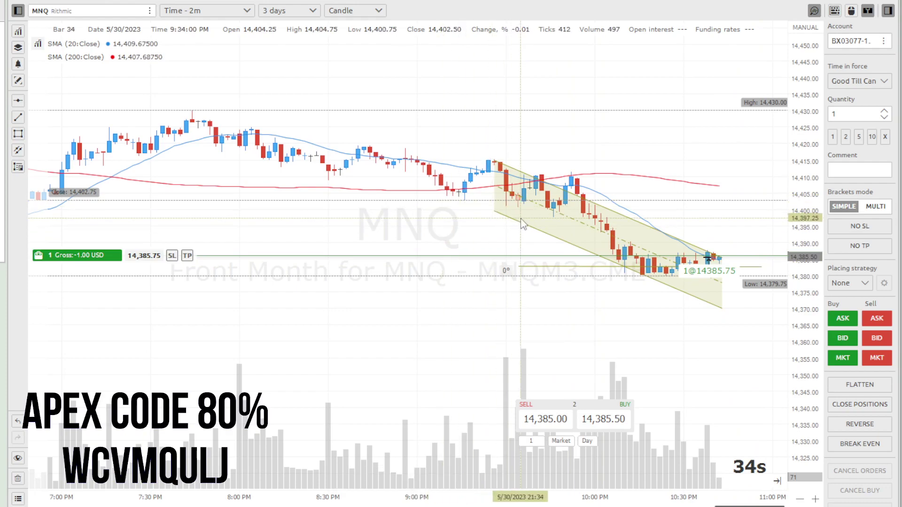
drag(526, 229, 492, 204)
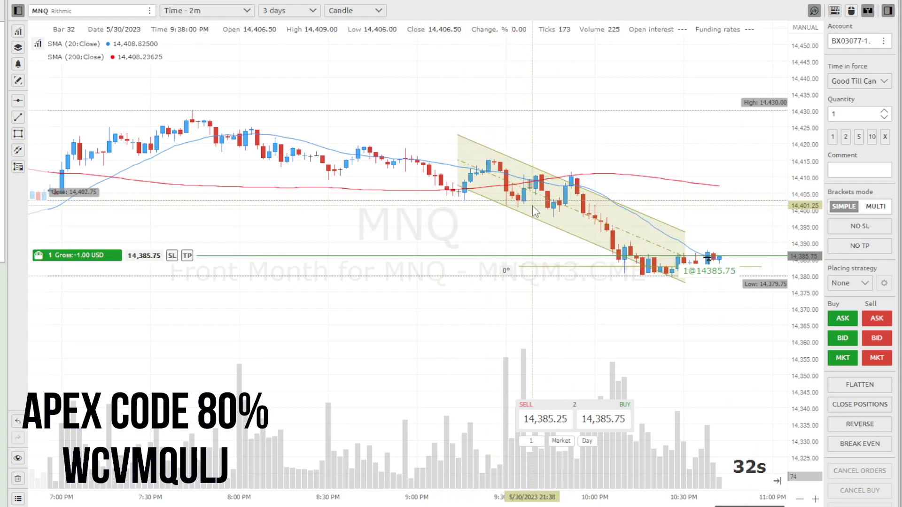
key(Delete)
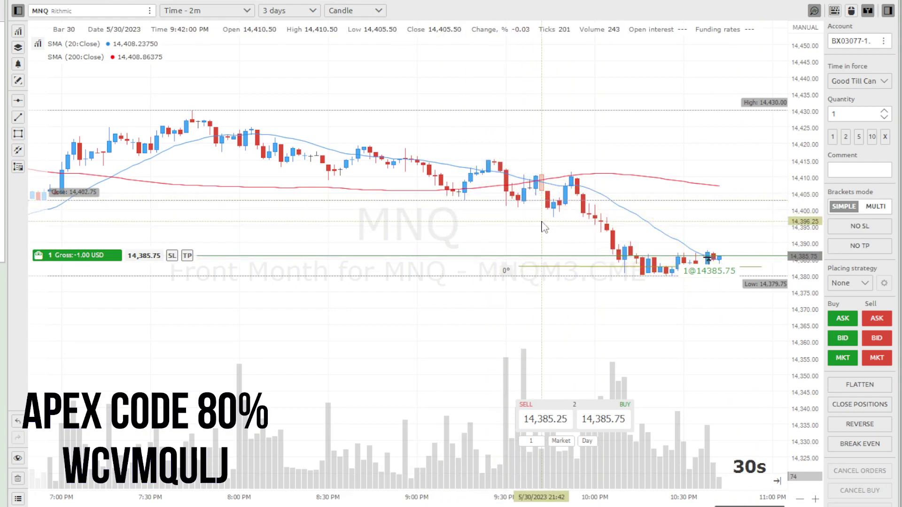
click(553, 267)
key(Delete)
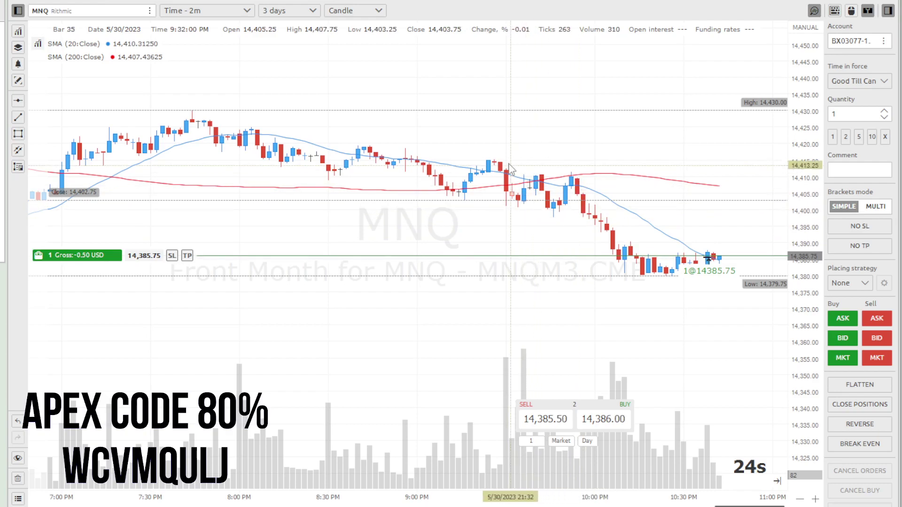
click(498, 161)
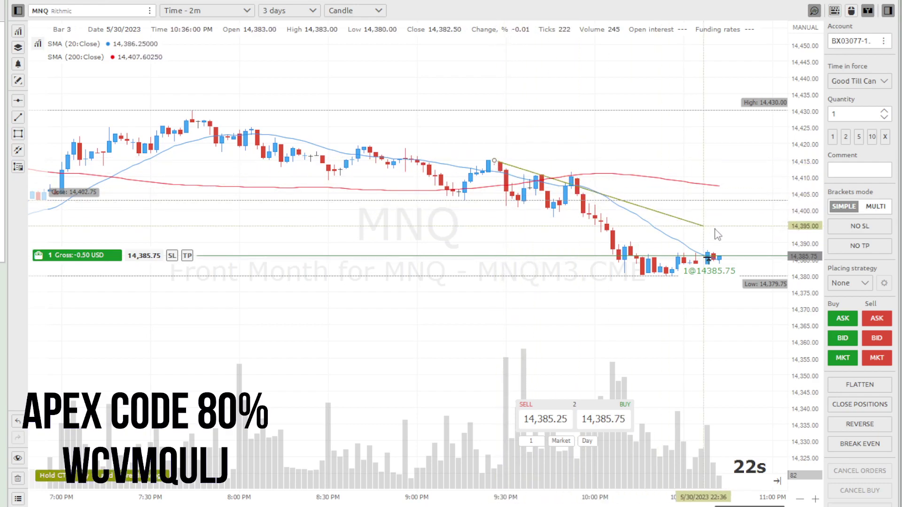
key(Escape)
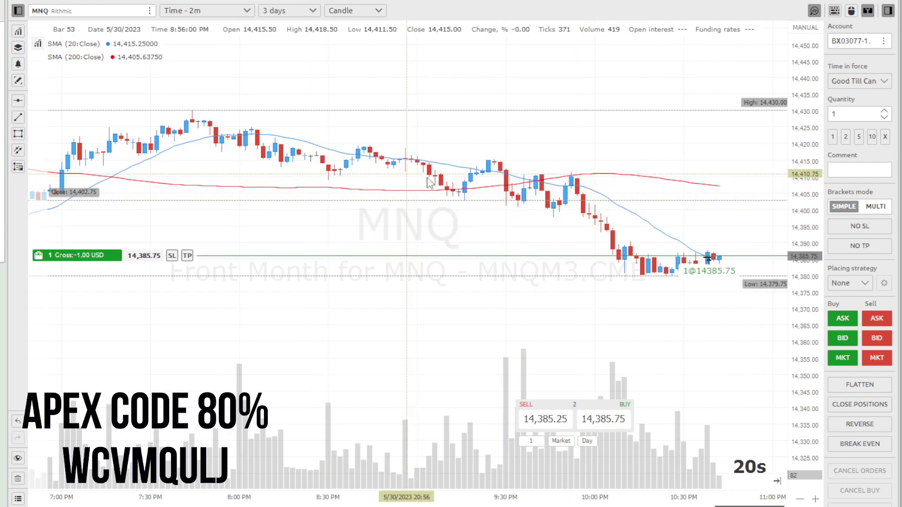
- Draw a descending parallel channel from the 14,430 high to the latest bars and center it
scroll(463, 209, down, 3)
scroll(540, 204, down, 1)
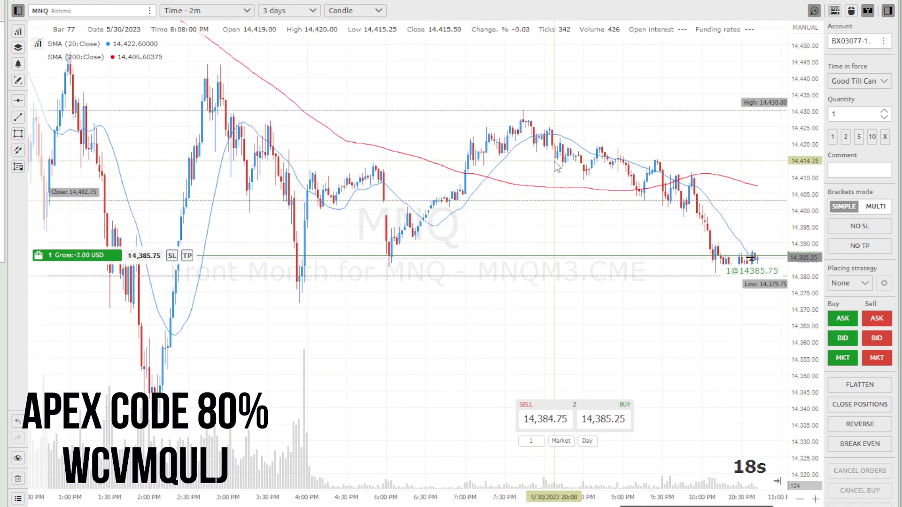
click(523, 110)
click(776, 203)
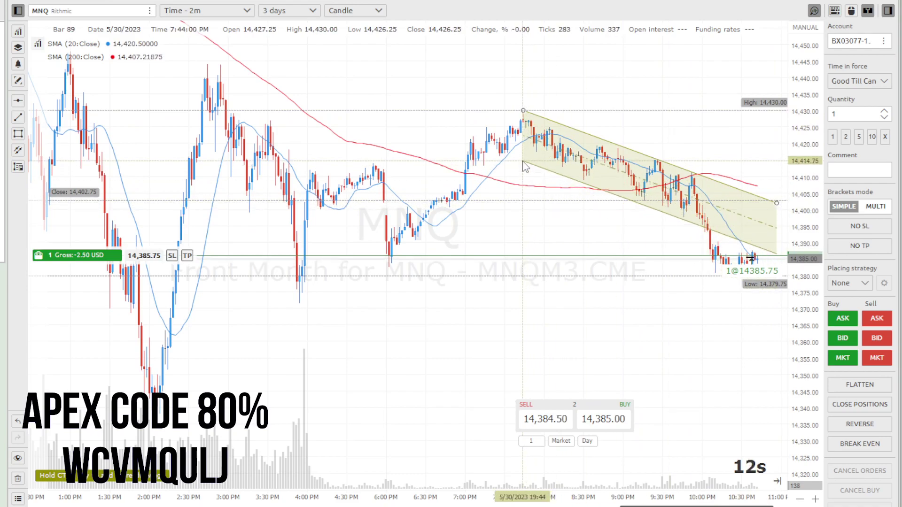
click(524, 162)
scroll(639, 277, up, 4)
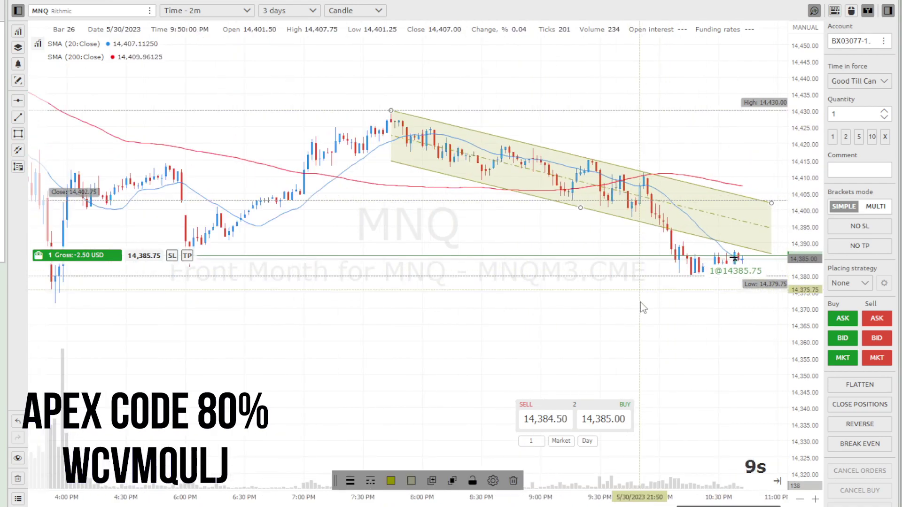
drag(694, 358, 598, 342)
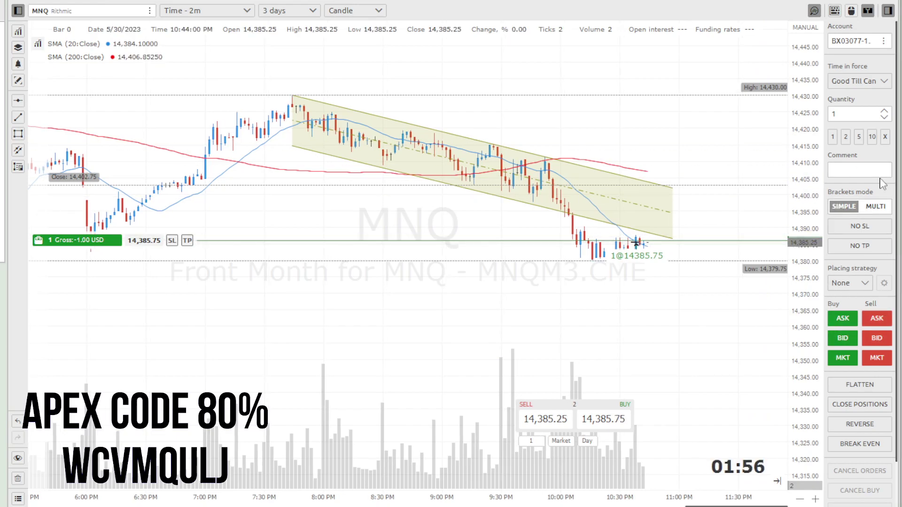
click(861, 228)
click(818, 255)
double_click(840, 277)
text(3)
key(BackSpace)
text(10)
click(813, 297)
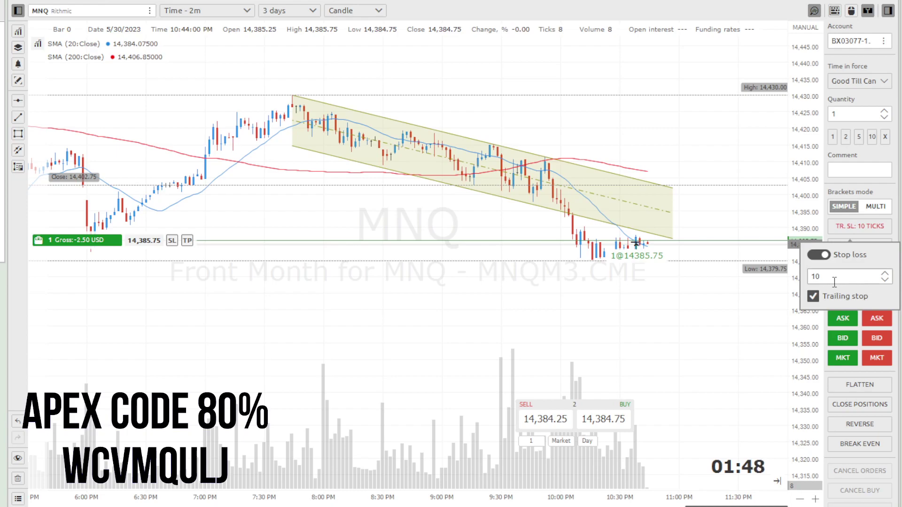
click(813, 298)
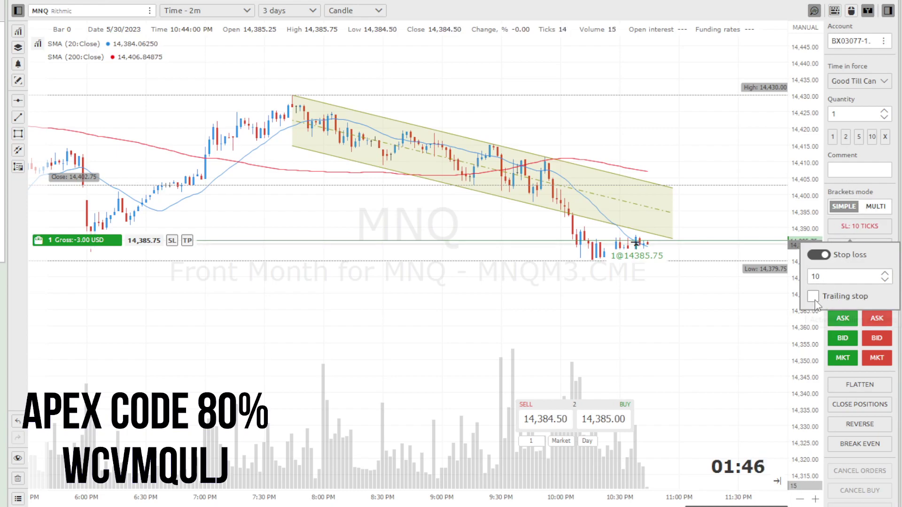
click(840, 258)
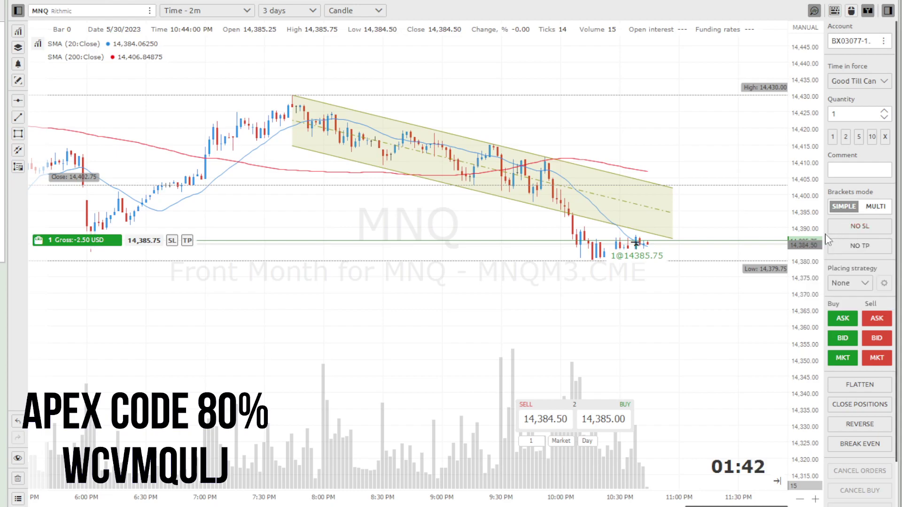